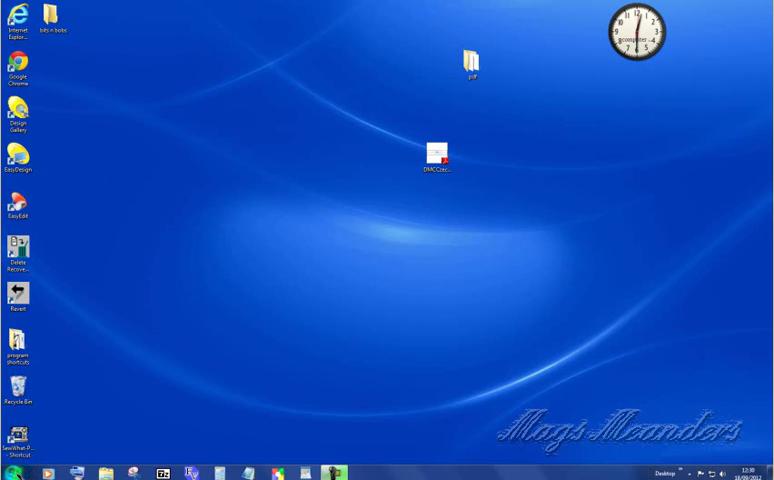
Open Computer from the Start menu to list all hard disks and removable drives
left_click(14, 471)
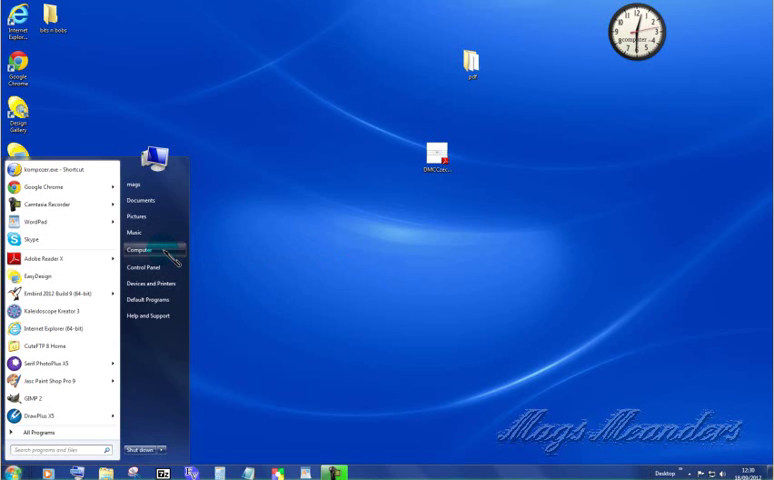
left_click(168, 252)
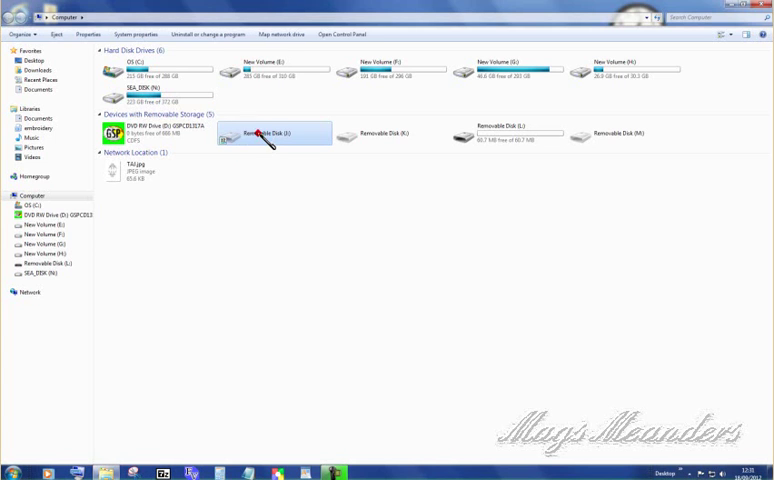
double_click(265, 138)
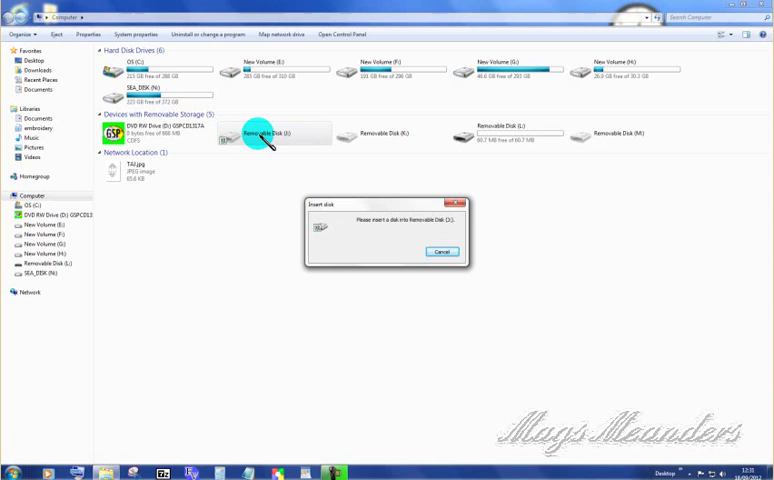
left_click(445, 253)
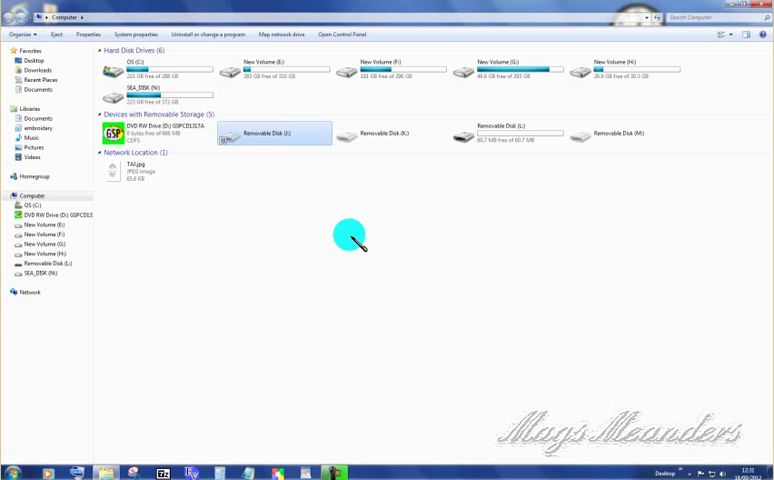
double_click(389, 137)
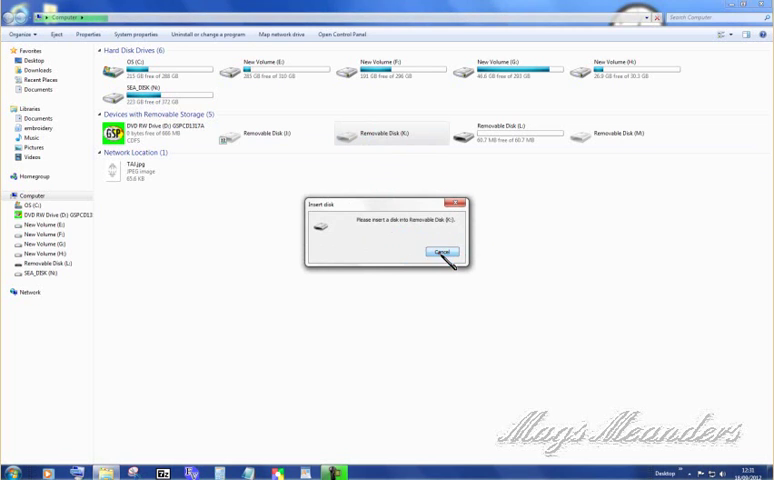
left_click(441, 253)
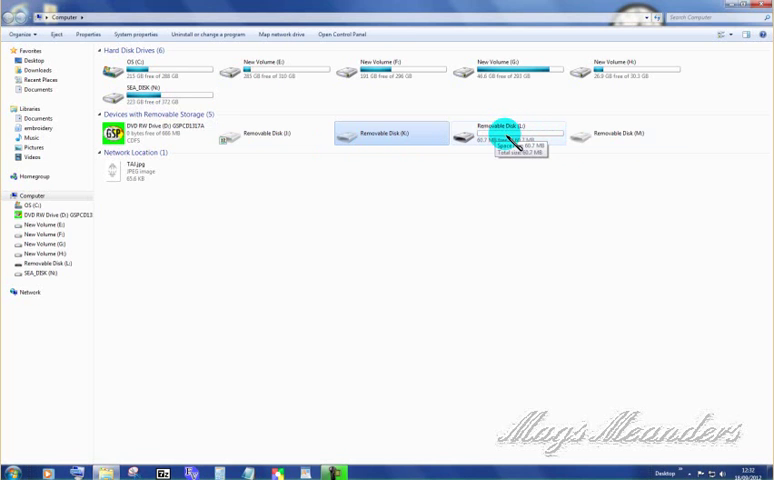
double_click(507, 137)
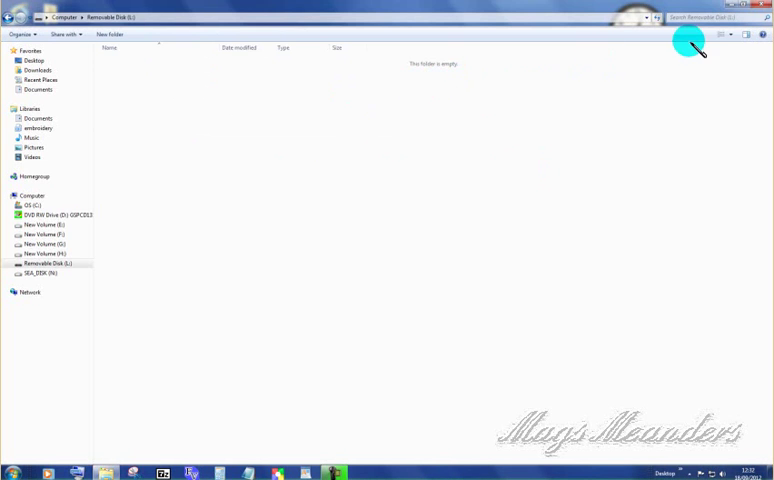
Return to the Computer view, select Removable Disk (L:) and bring up its shortcut menu
left_click(64, 18)
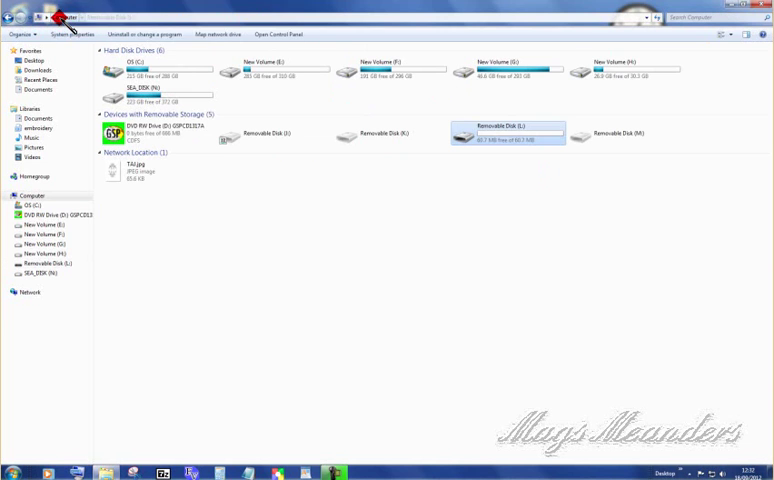
left_click(462, 193)
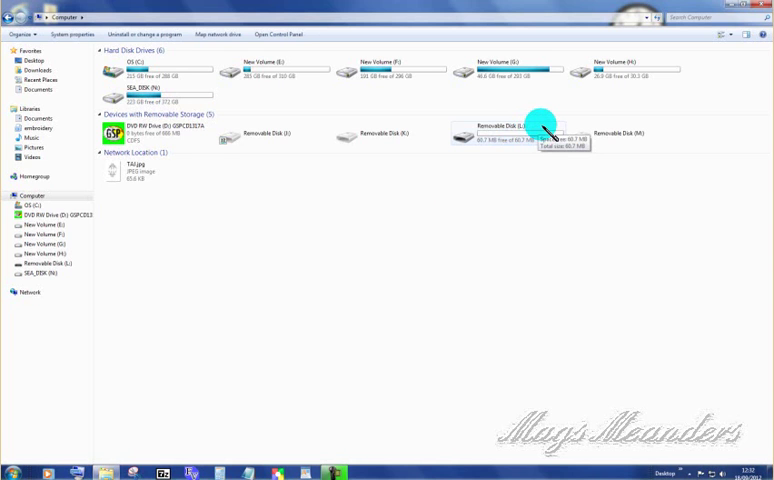
right_click(541, 124)
mouse_move(563, 130)
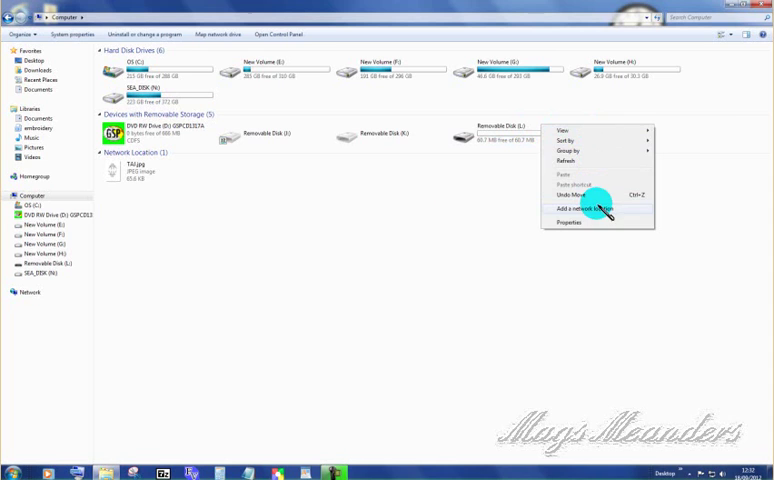
left_click(510, 172)
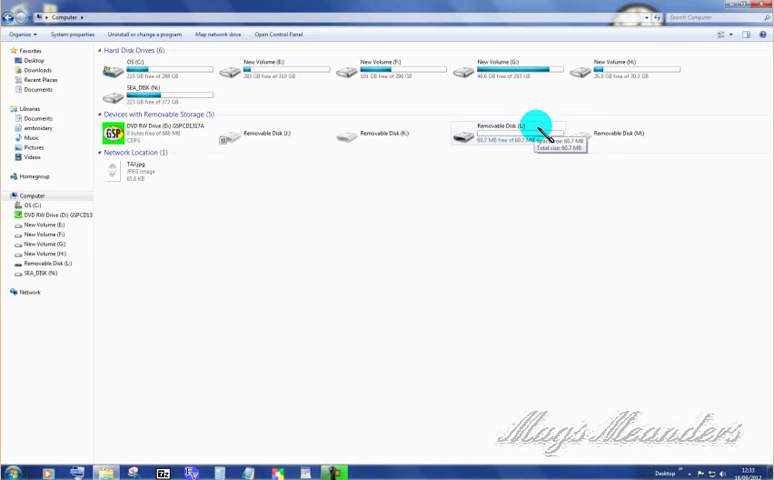
left_click(541, 133)
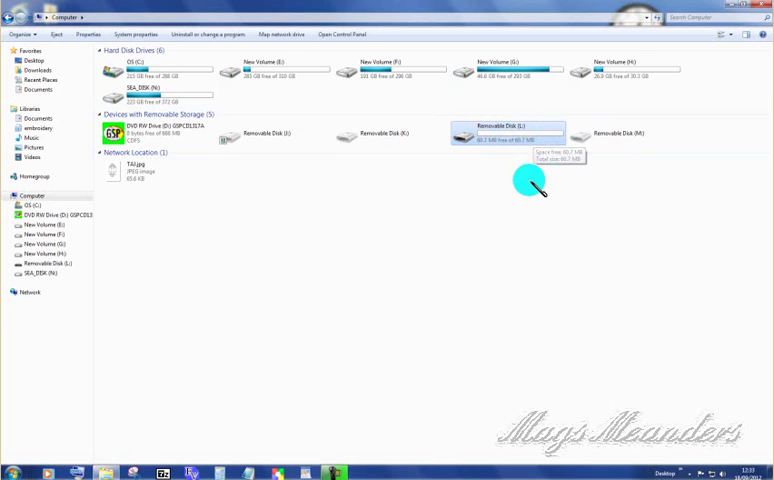
left_click(522, 175)
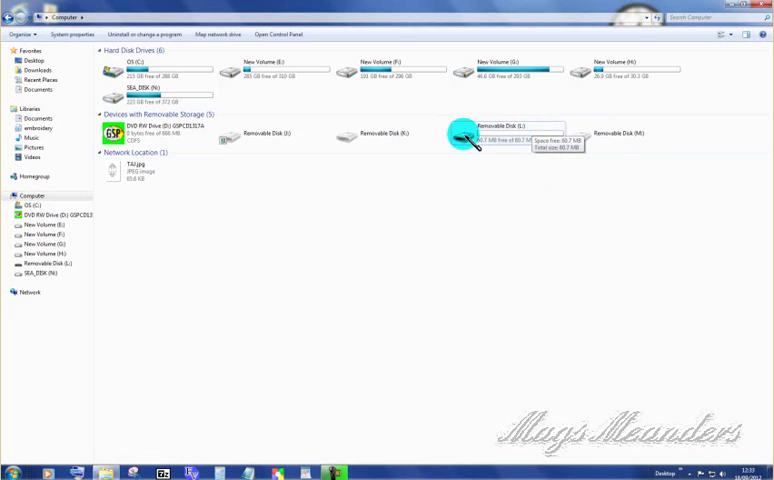
left_click(546, 132)
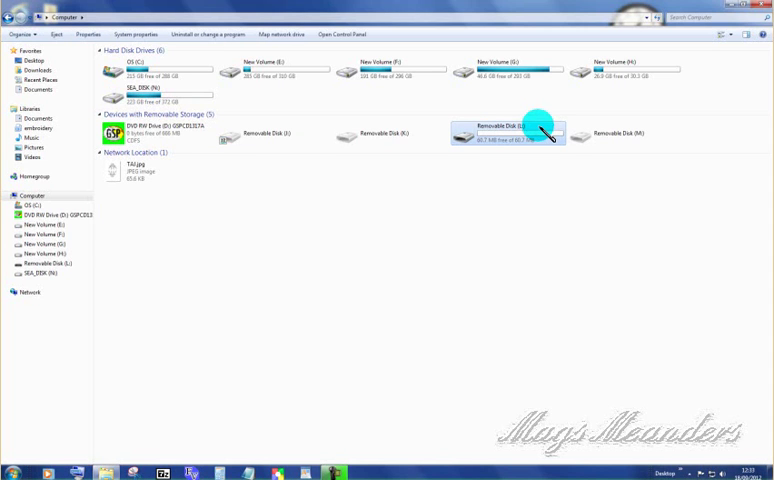
right_click(546, 133)
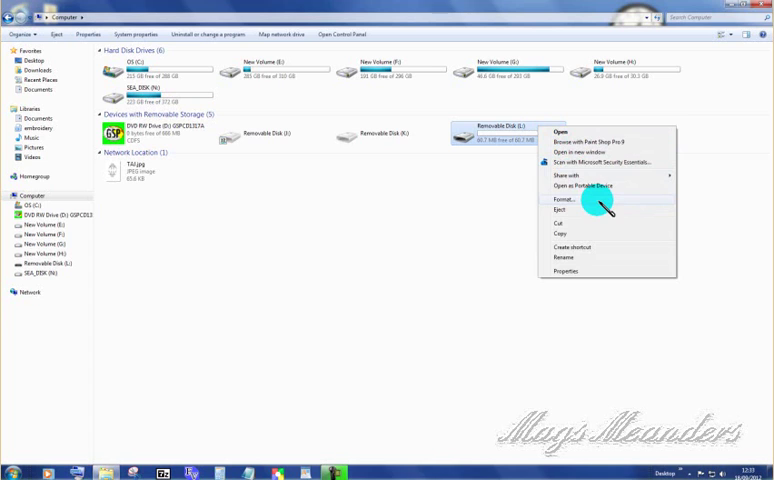
Open Format for Removable Disk (L:) and check 61.0 MB capacity, FAT, 1024-byte allocation
left_click(600, 200)
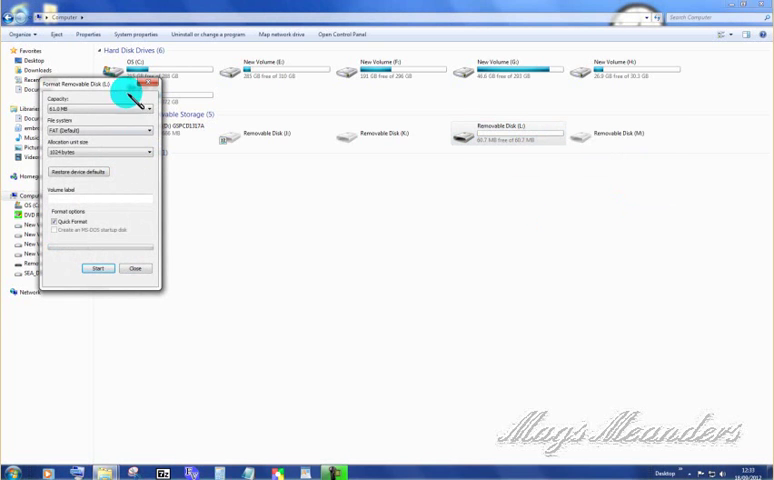
left_click_drag(125, 85, 307, 116)
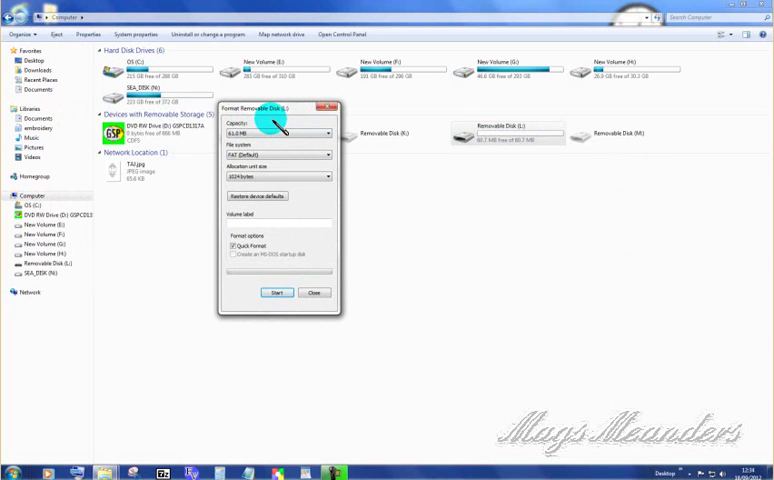
left_click(272, 134)
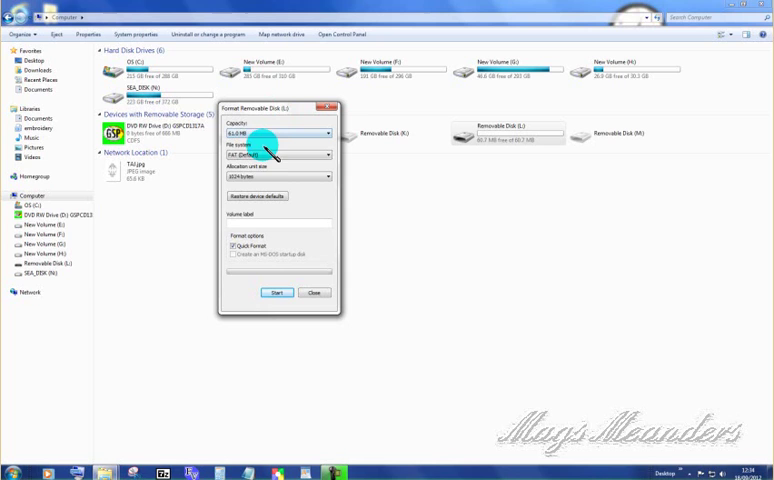
left_click(293, 136)
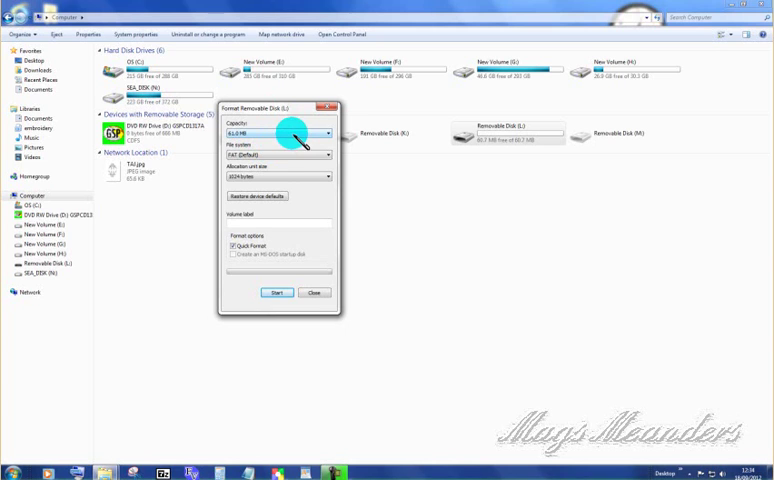
left_click(283, 156)
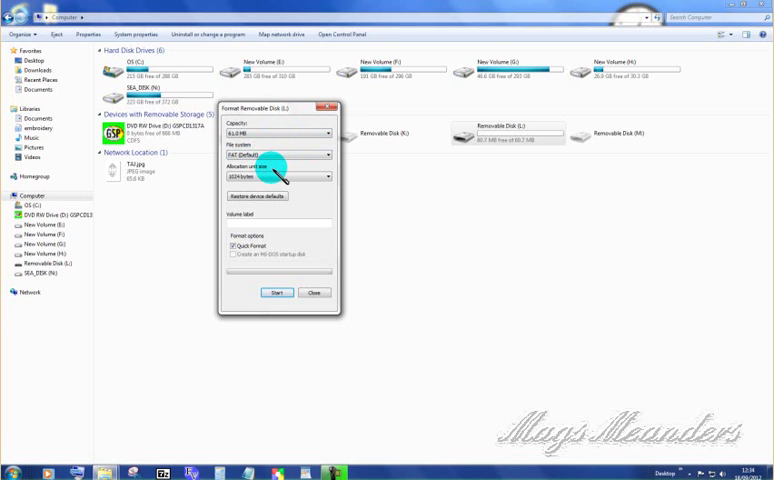
left_click(250, 177)
left_click(283, 180)
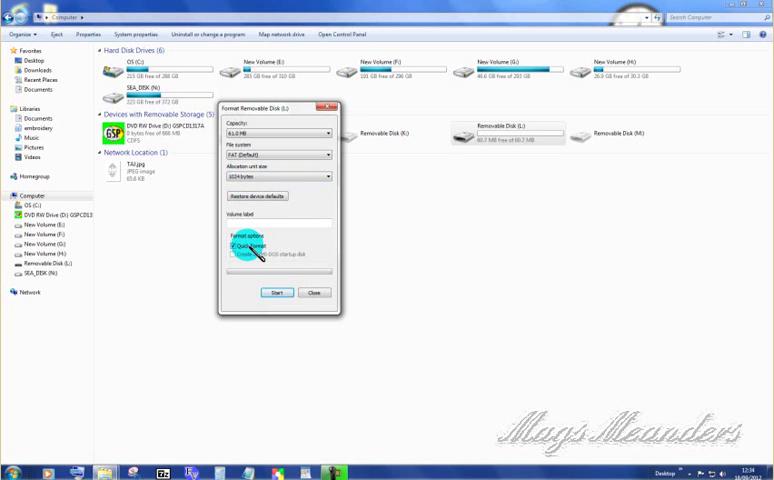
Run the quick format, confirm erasing the card, and close once formatting completes
left_click(290, 294)
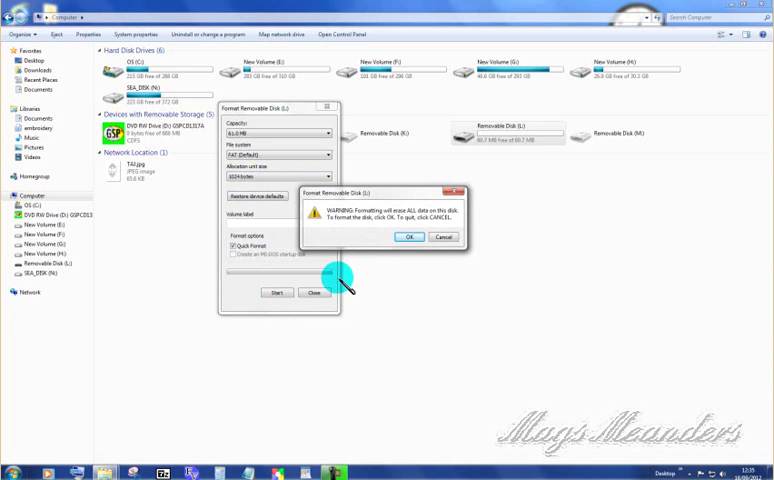
left_click(410, 237)
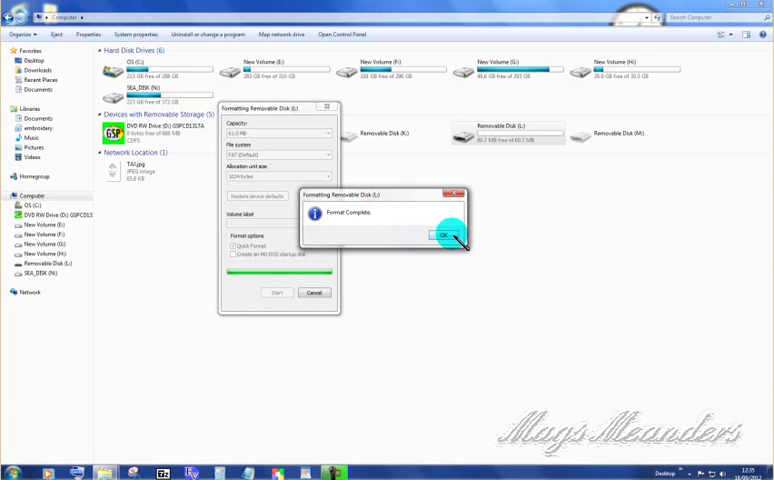
left_click(445, 236)
left_click(327, 106)
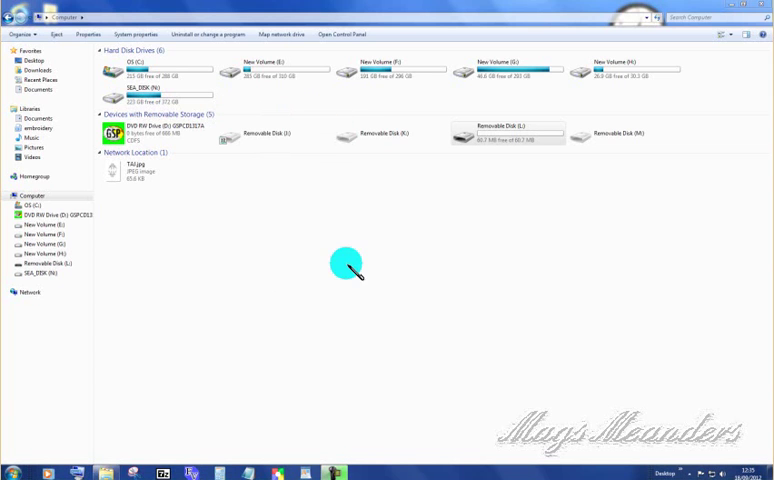
left_click(547, 134)
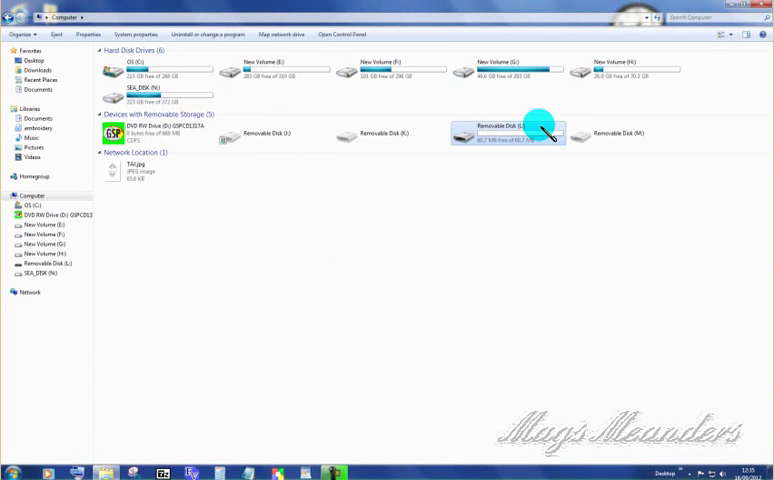
right_click(541, 126)
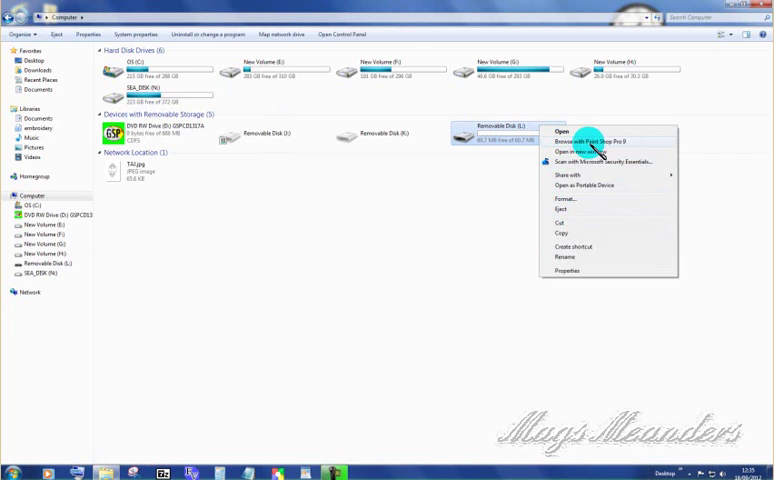
left_click(486, 249)
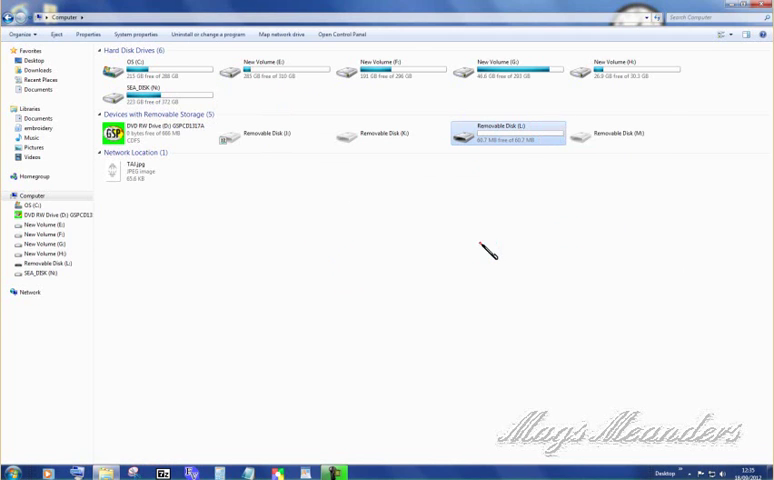
right_click(533, 128)
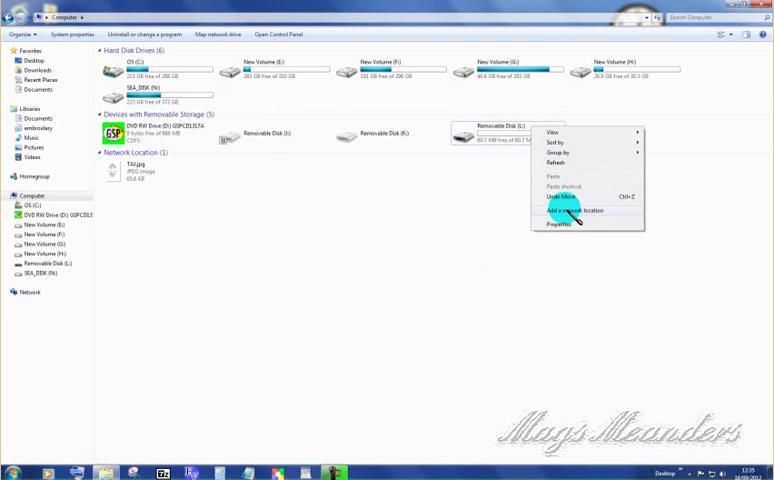
left_click(479, 211)
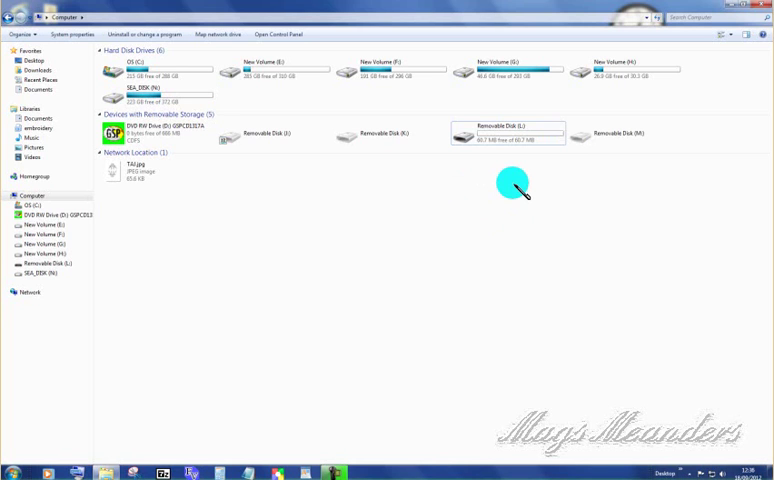
Close the Computer window
left_click(762, 6)
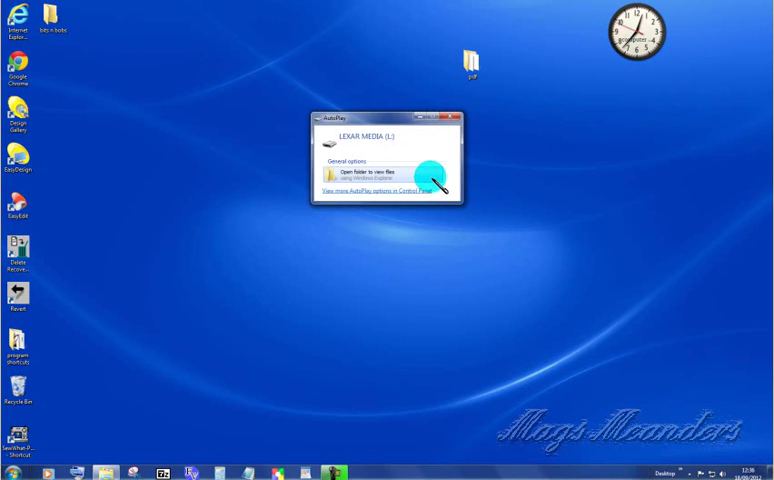
Open the LEXAR MEDIA (L:) card's files and inspect folders EmbF5 through EmbF8
left_click(381, 174)
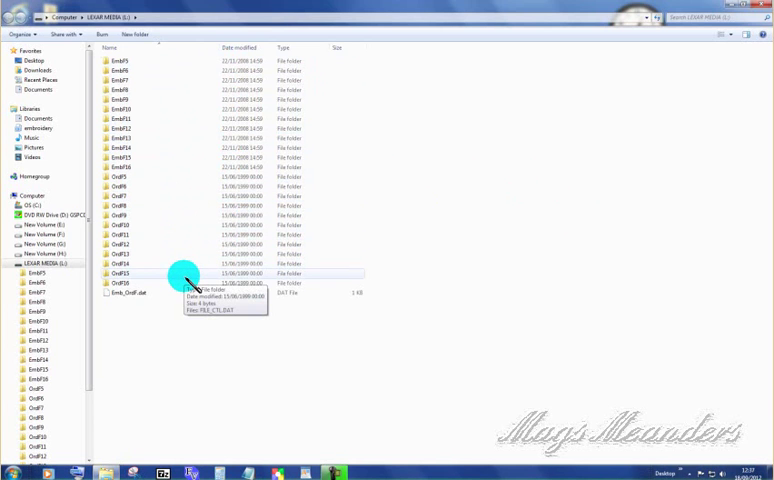
double_click(202, 62)
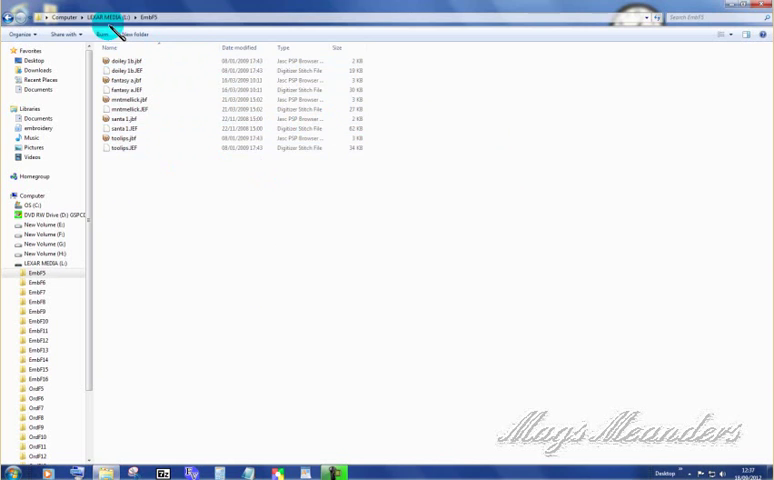
left_click(118, 22)
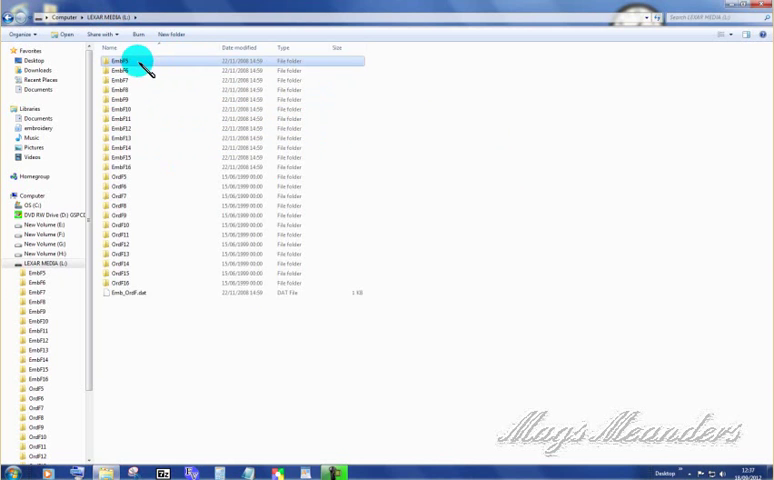
double_click(133, 69)
left_click(118, 22)
double_click(140, 82)
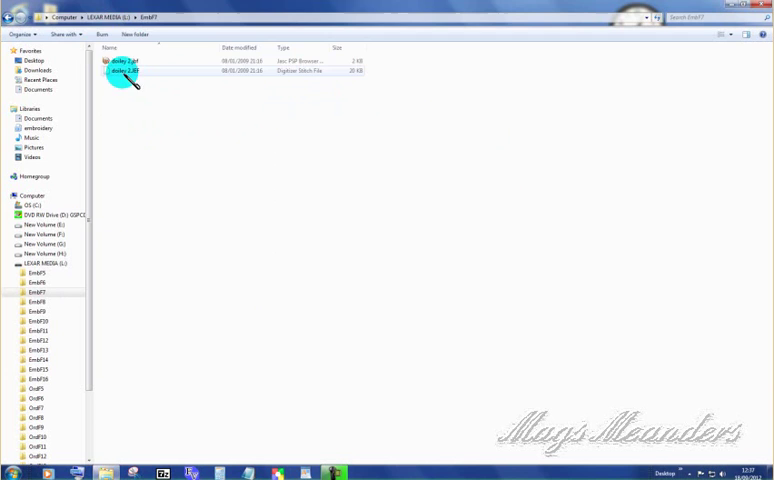
left_click(118, 22)
double_click(159, 90)
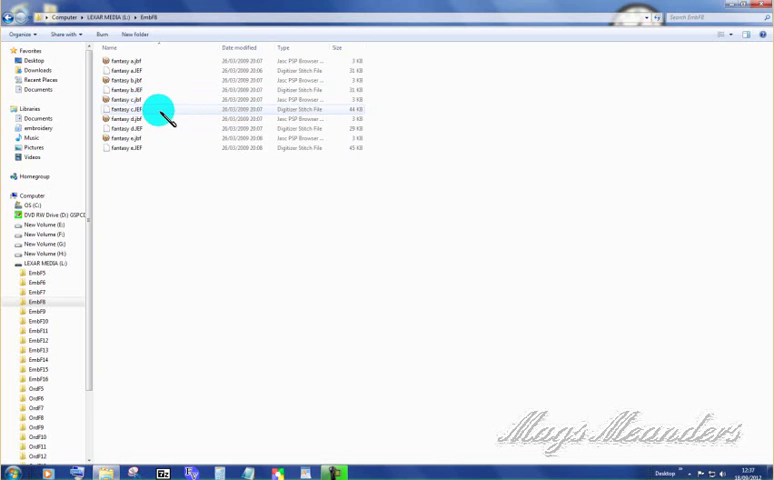
key("BackSpace")
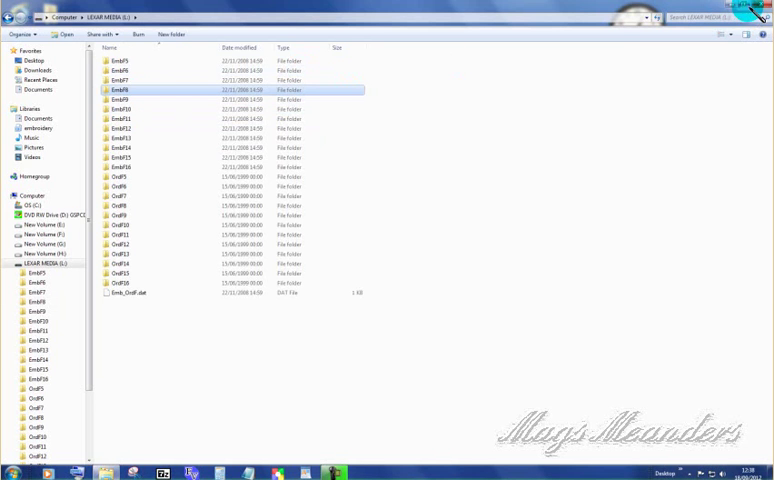
Close the card window and browse New Volume (H:) > emb library > fish n bird
left_click(757, 12)
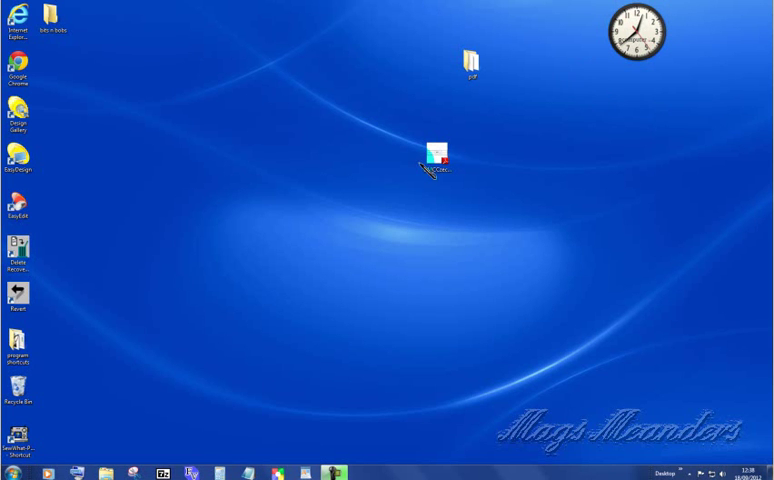
left_click(104, 473)
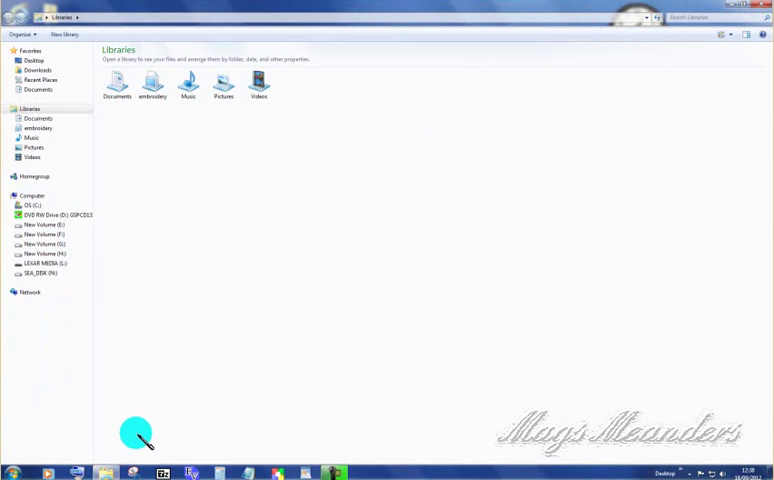
left_click(50, 253)
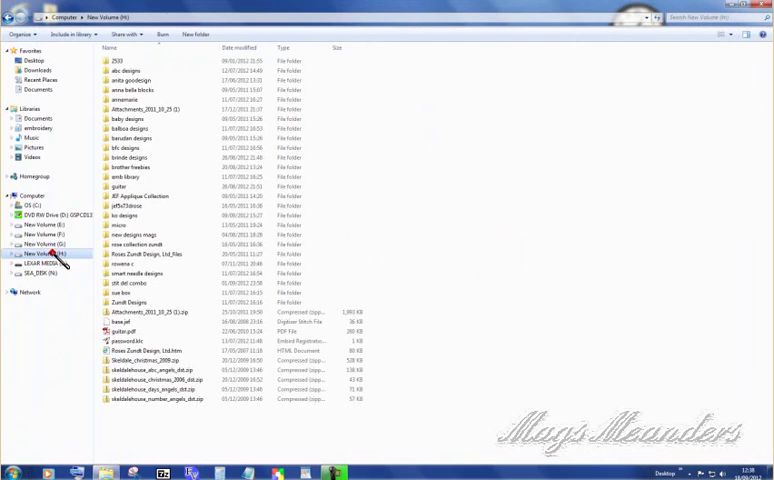
left_click_drag(150, 235, 95, 256)
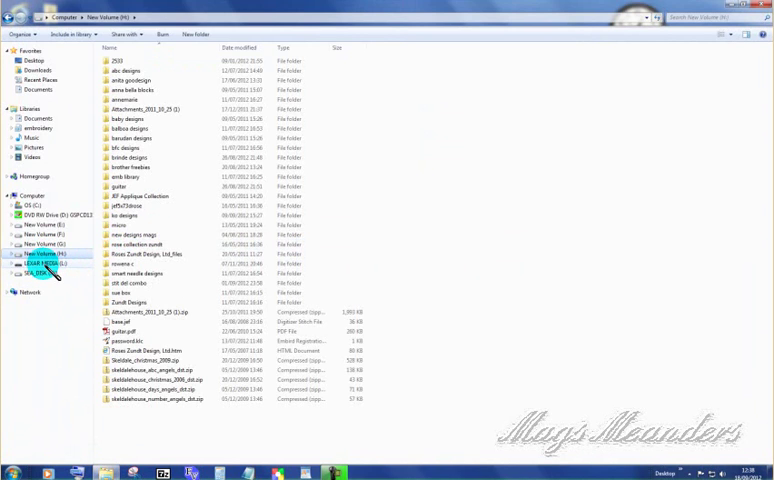
left_click(46, 265)
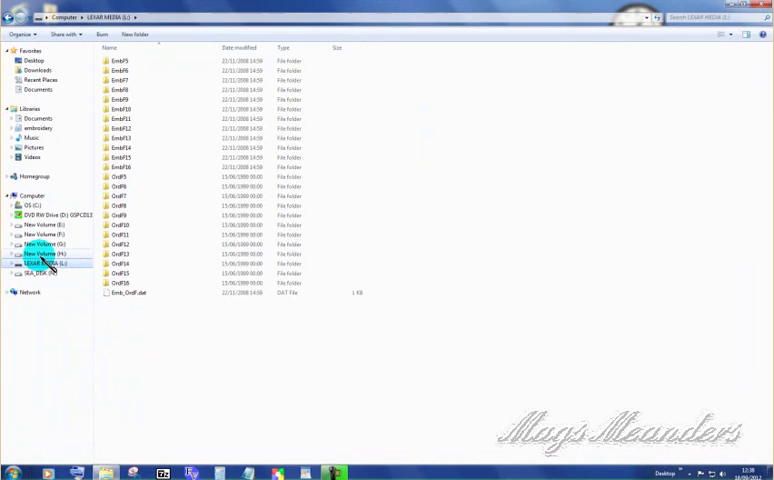
left_click(45, 254)
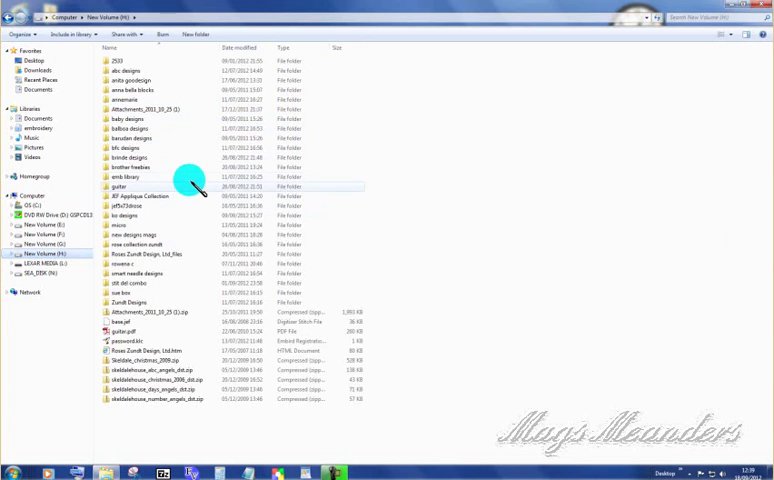
double_click(190, 177)
double_click(435, 322)
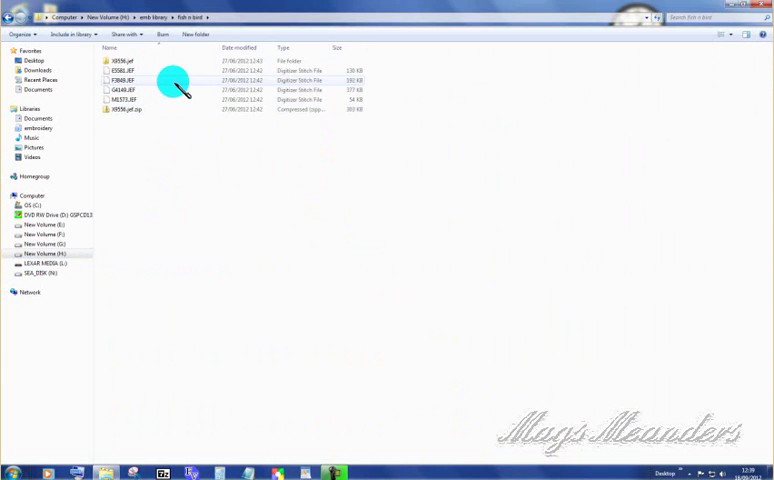
Copy the four JEF designs, E5581.JEF through M1573.JEF, from fish n bird
left_click(186, 72)
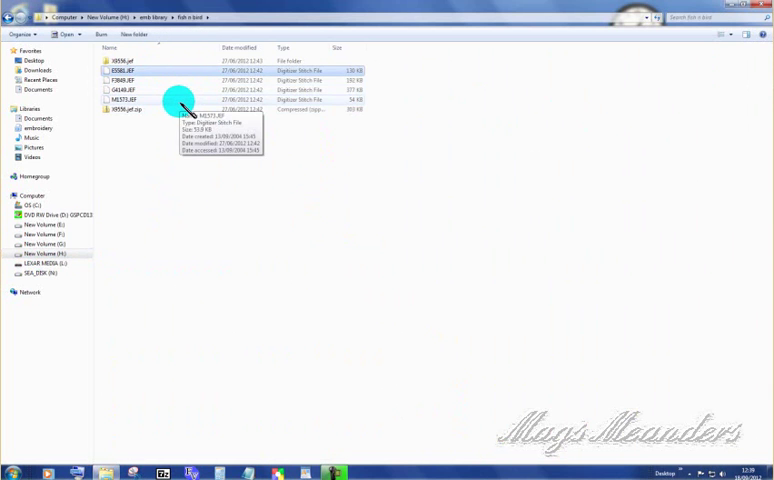
left_click(181, 100, "shift")
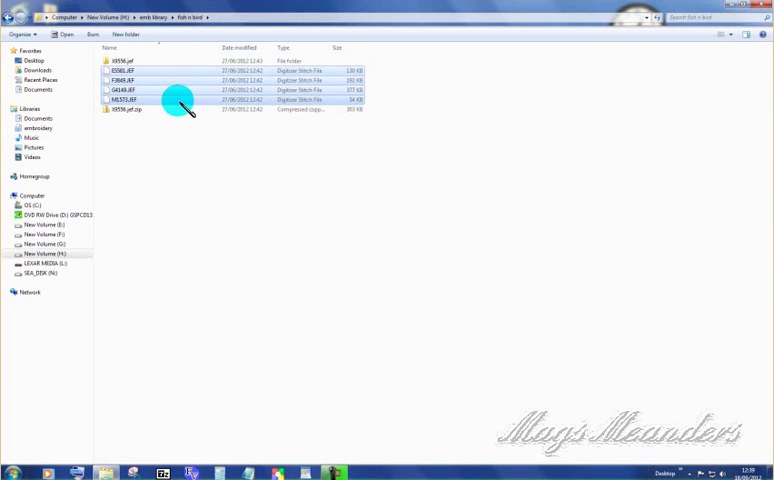
right_click(180, 102)
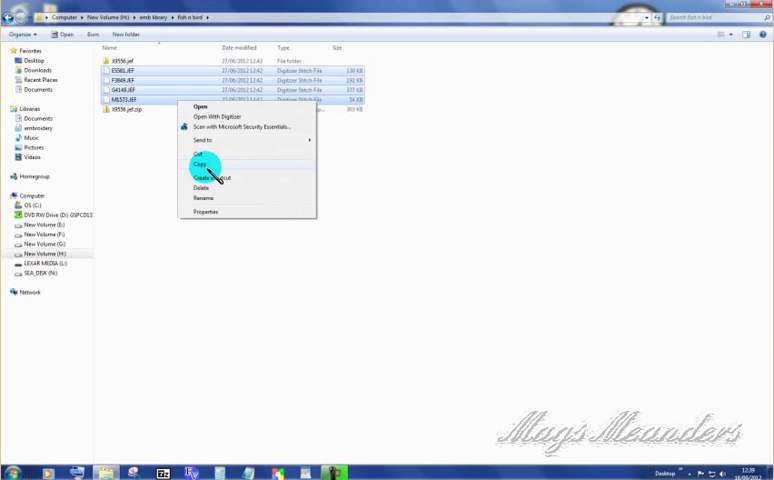
left_click(213, 166)
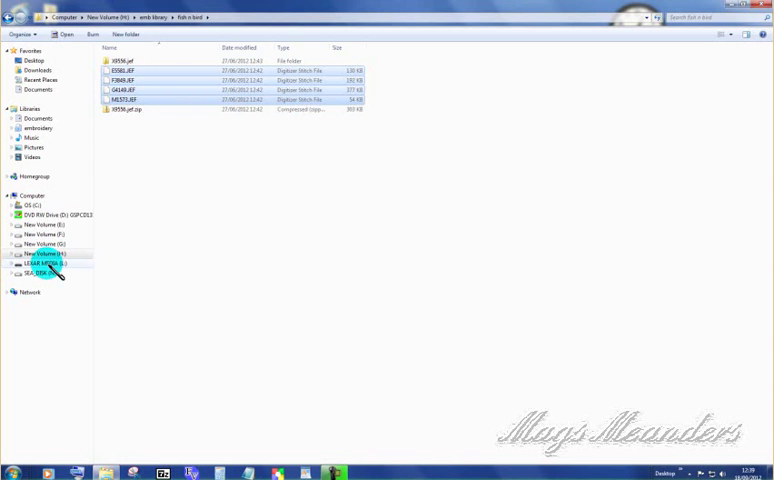
Paste the copied designs into the empty EmbF13 folder on LEXAR MEDIA (L:)
left_click(45, 264)
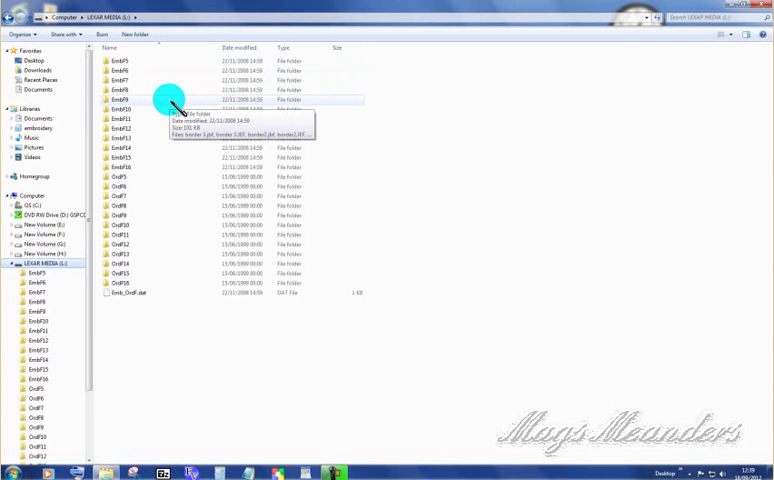
double_click(172, 103)
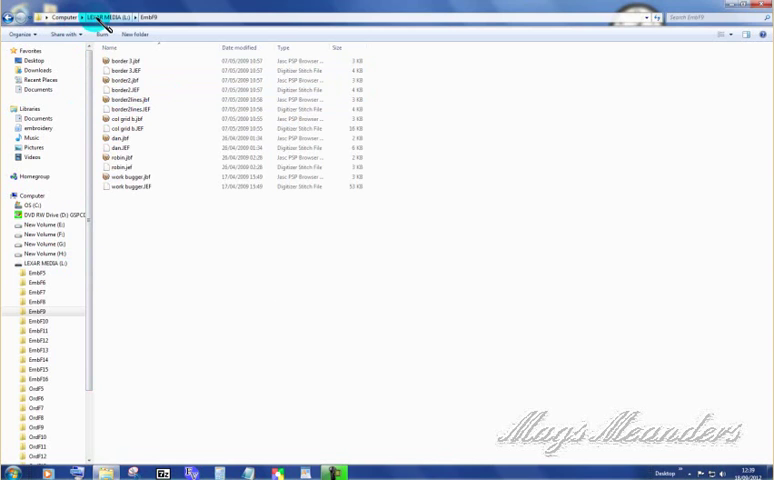
left_click(100, 19)
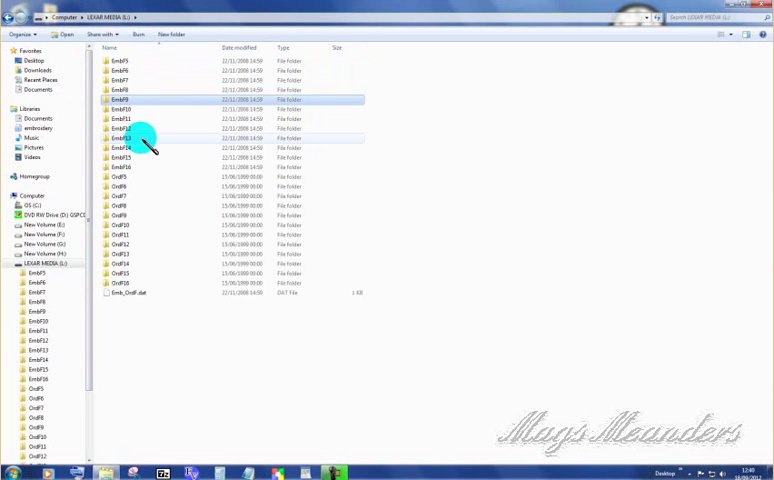
double_click(140, 139)
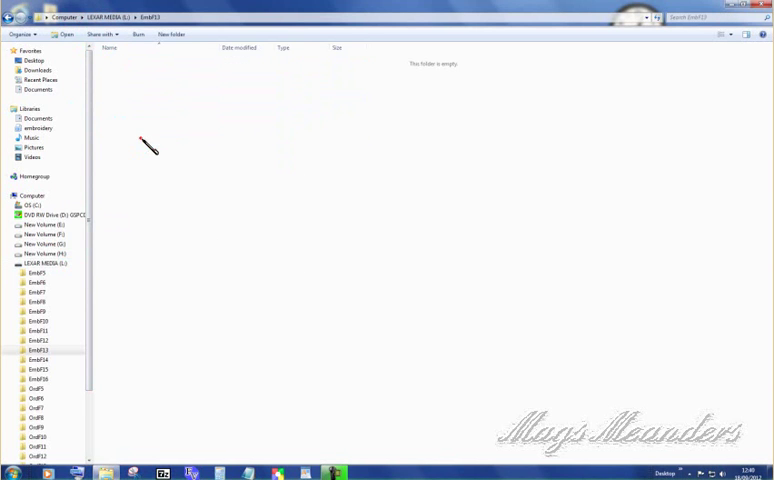
right_click(301, 106)
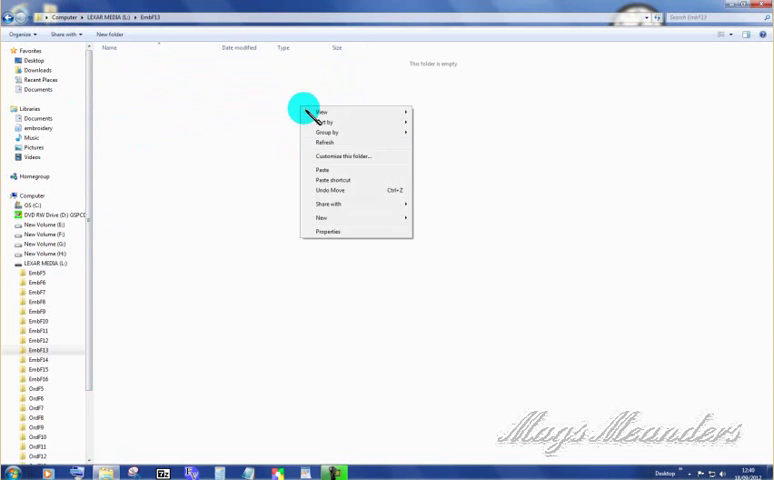
left_click(323, 171)
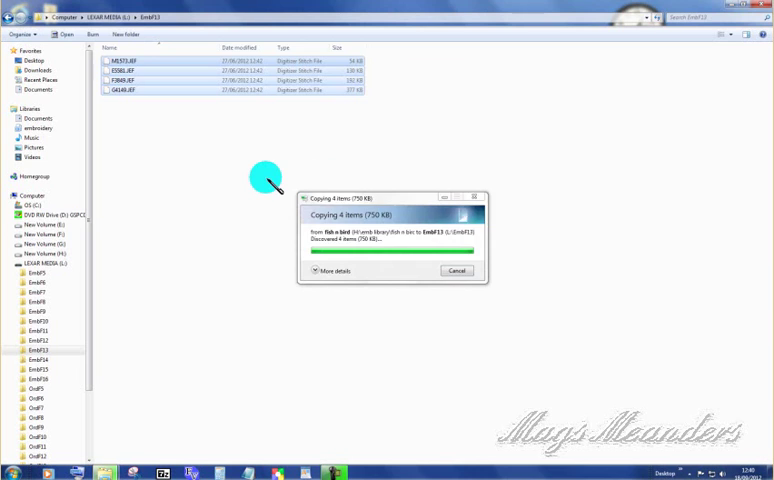
Deselect the pasted JEF files in EmbF13
left_click(275, 173)
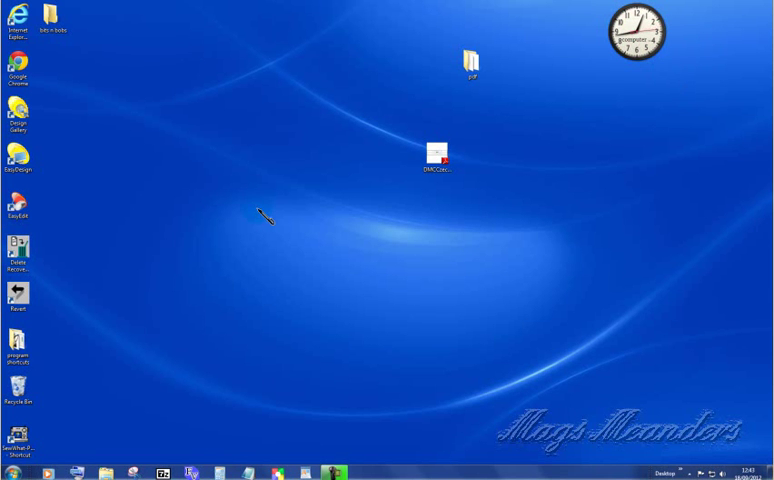
Reopen Computer from the Start menu to check LEXAR MEDIA (L:) free space
left_click(14, 472)
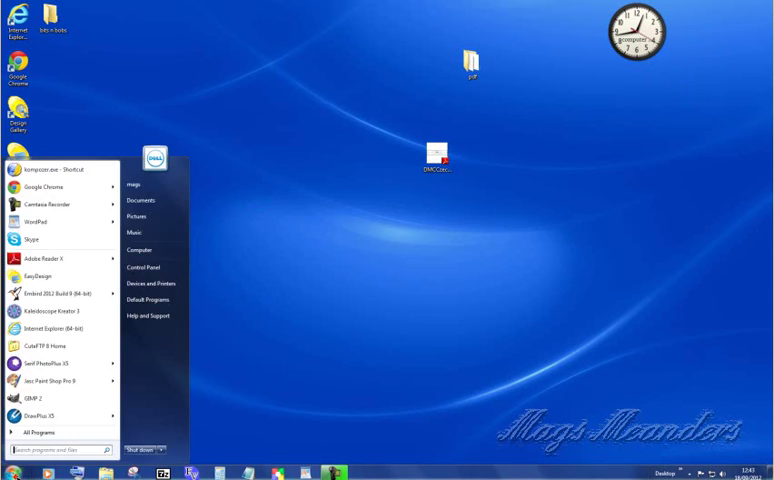
left_click(165, 252)
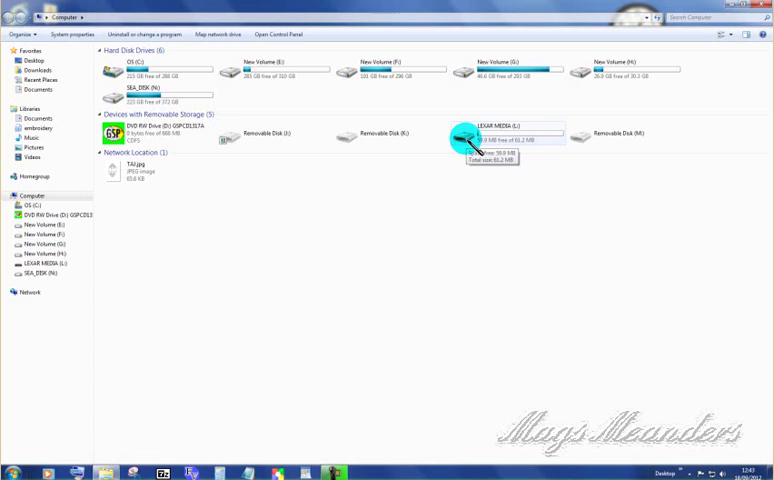
mouse_move(508, 132)
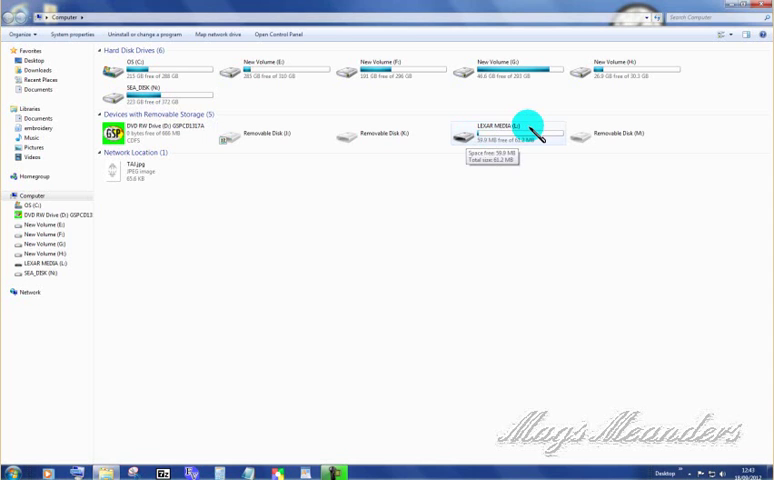
left_click(530, 127)
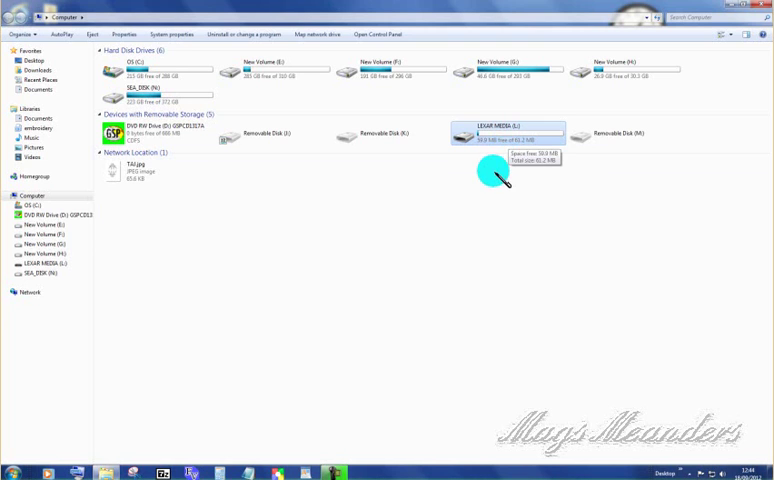
left_click(494, 175)
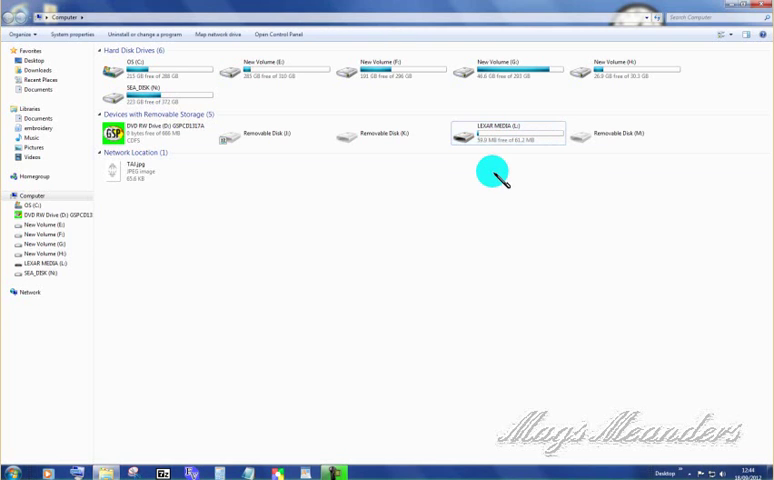